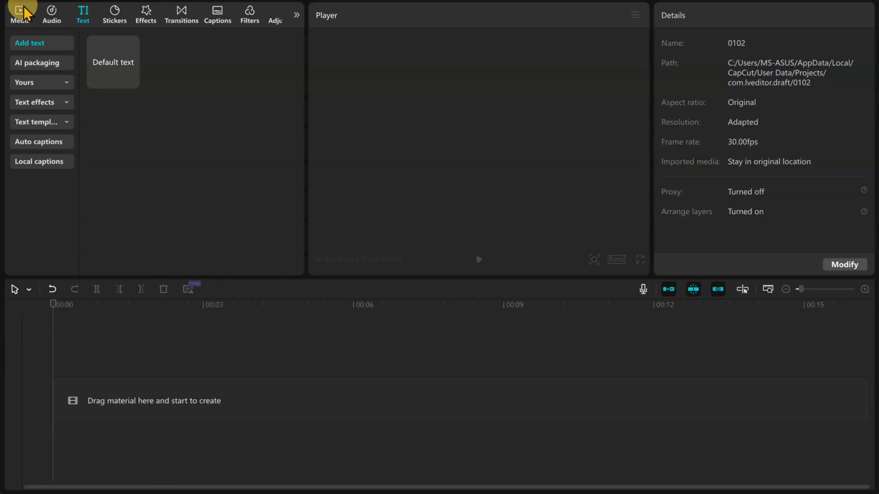
- Place softwareupdated-com.png from the Media library onto the timeline as a 5-second clip
click(23, 9)
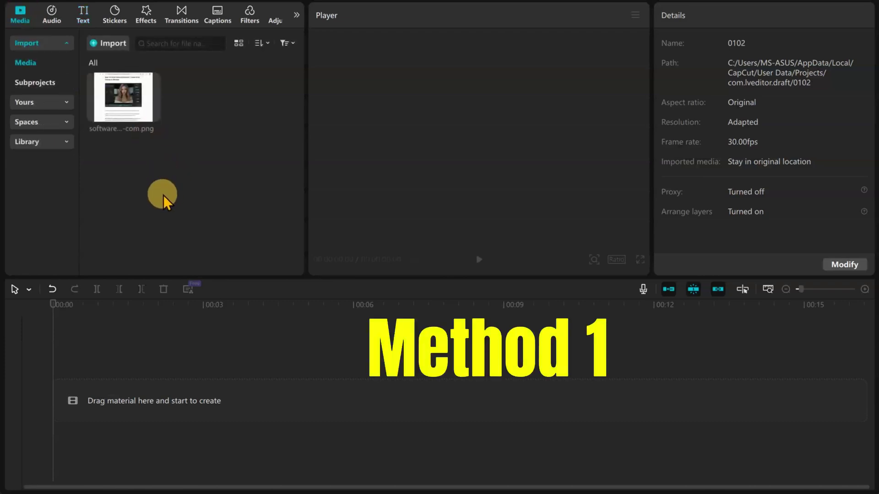
drag(128, 99, 107, 389)
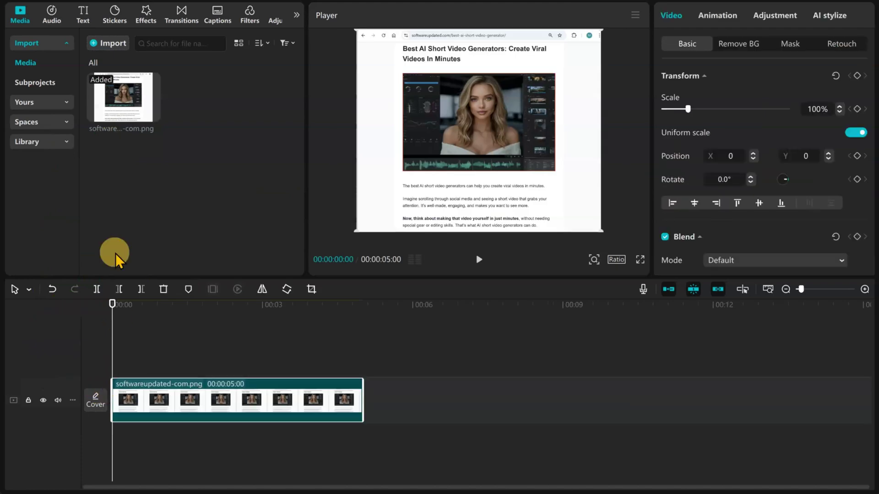
- Add a Default text clip above the screenshot and stretch it to the full 5 seconds
click(85, 14)
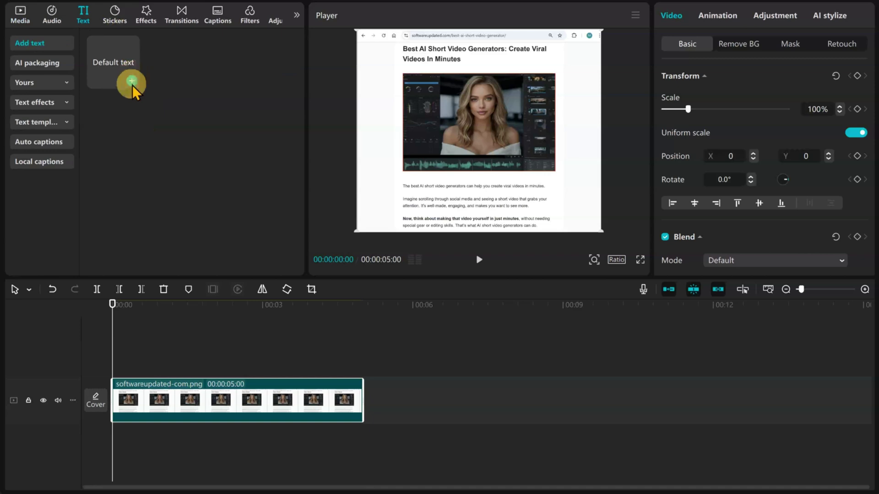
click(132, 81)
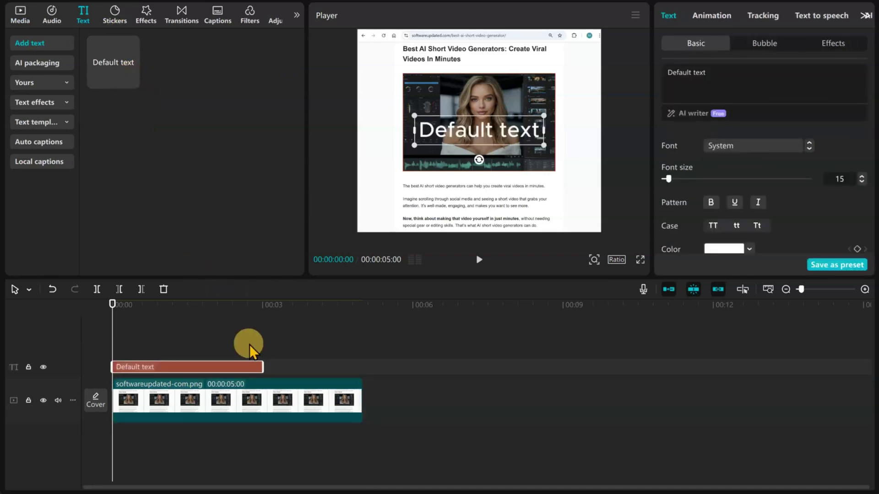
drag(263, 366, 361, 372)
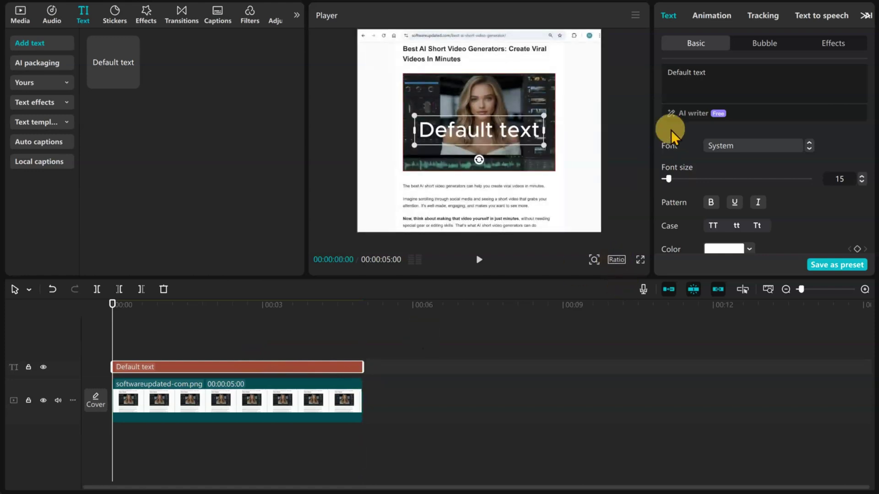
- Replace the default wording with a single underscore '_'
click(721, 68)
key(BackSpace)
key(BackSpace)
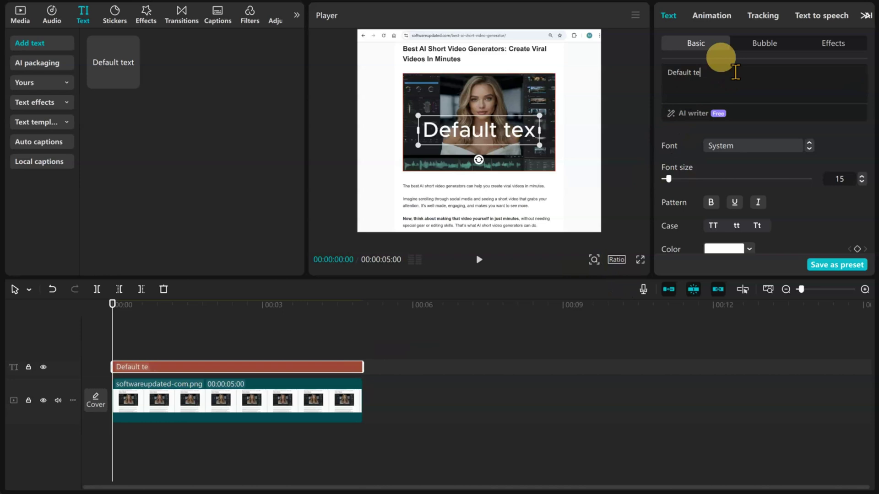
key(BackSpace)
key(BackSpace)
key(BackSpace)
key(BackSpace)
key(BackSpace)
key(BackSpace)
key(BackSpace)
key(BackSpace)
key(BackSpace)
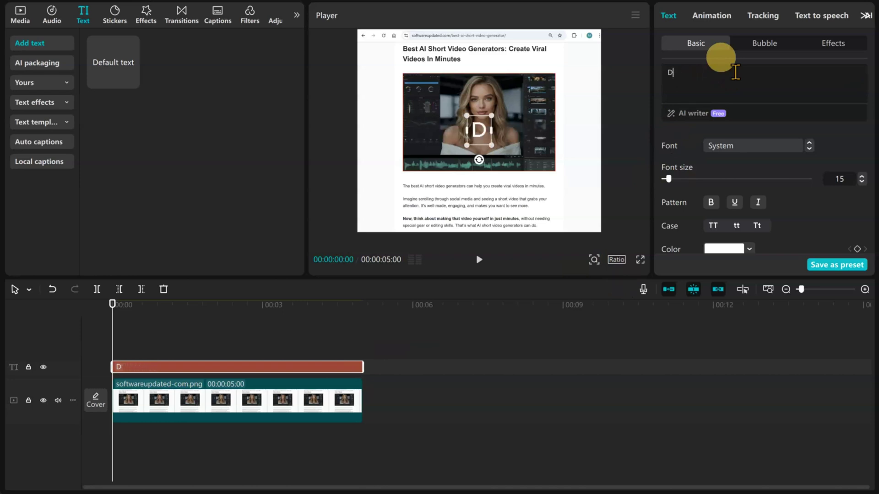
key(BackSpace)
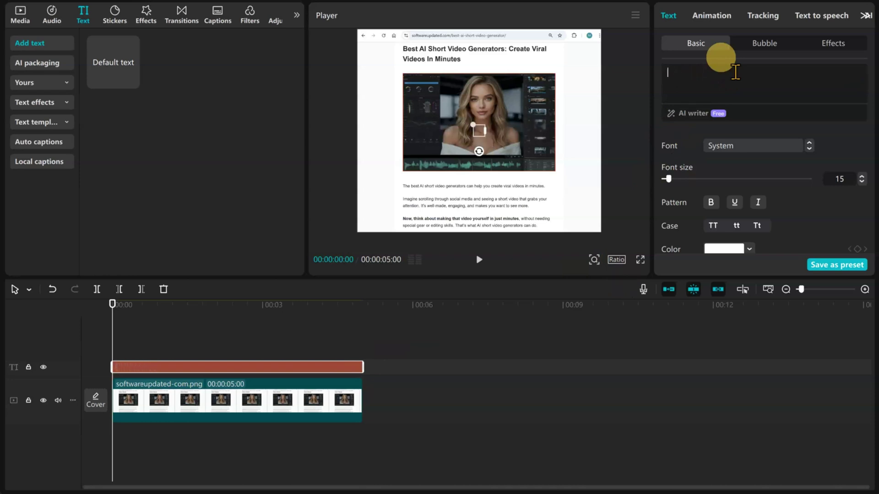
text(_)
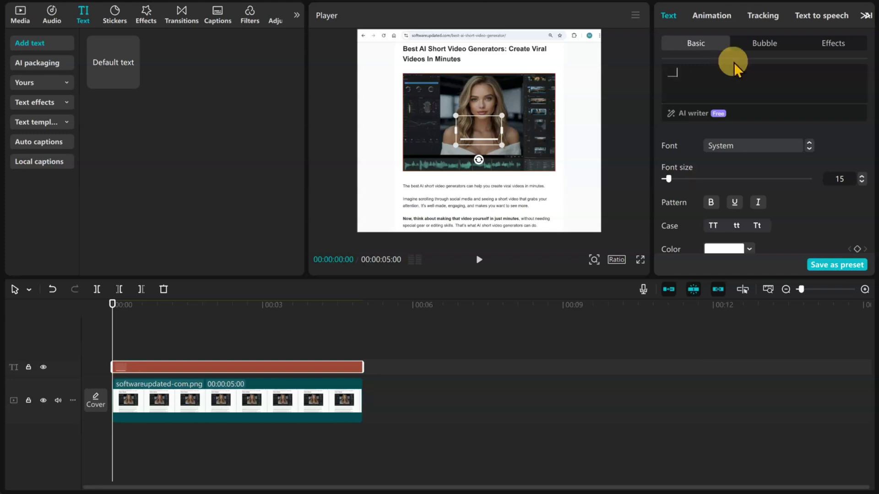
- Change the underscore text colour to yellow, hex FFFF00
scroll(774, 169, down, 2)
scroll(775, 165, down, 2)
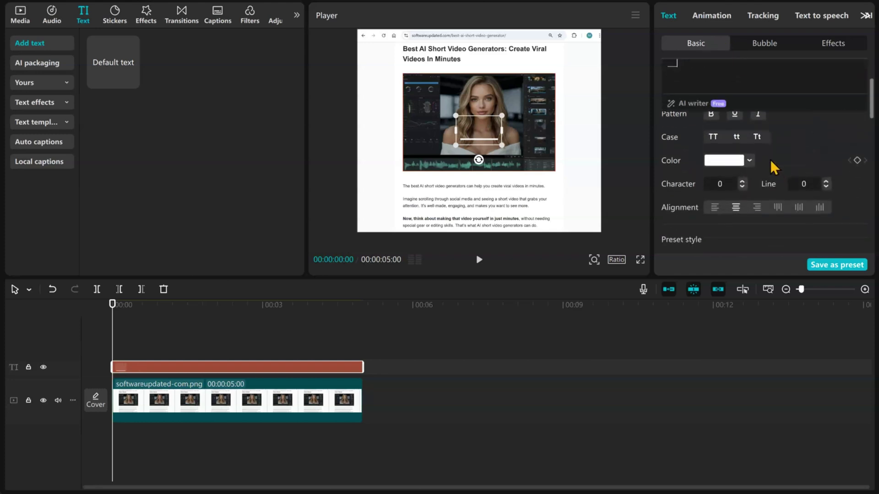
click(722, 161)
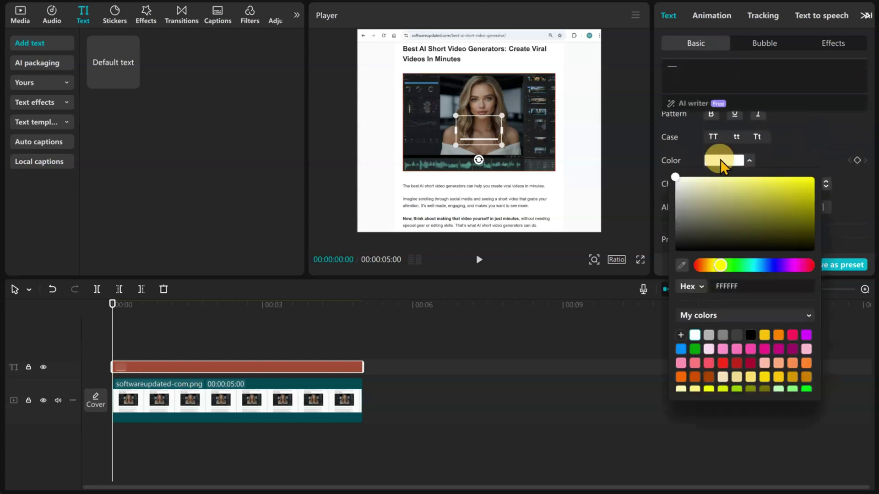
click(755, 282)
key(BackSpace)
key(BackSpace)
text(00)
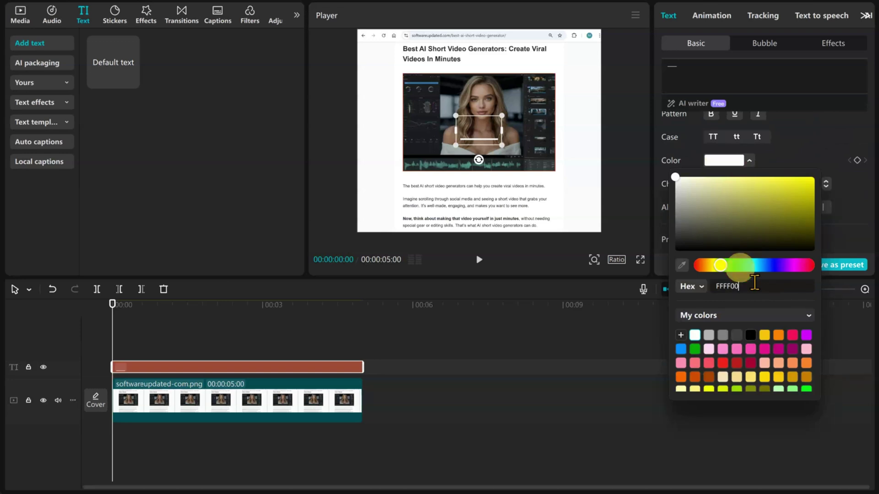
key(Return)
click(792, 149)
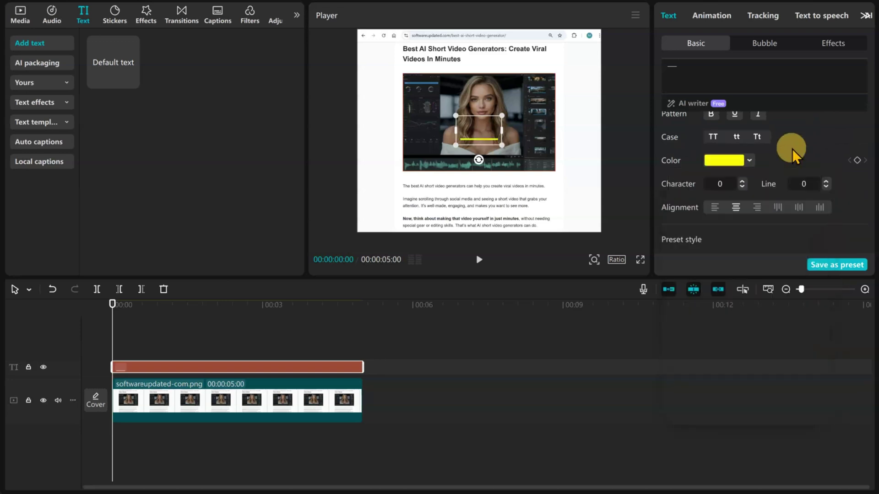
- Turn off Uniform scale and raise Scale height to about 302% to thicken the bar
scroll(781, 135, down, 2)
scroll(779, 135, down, 3)
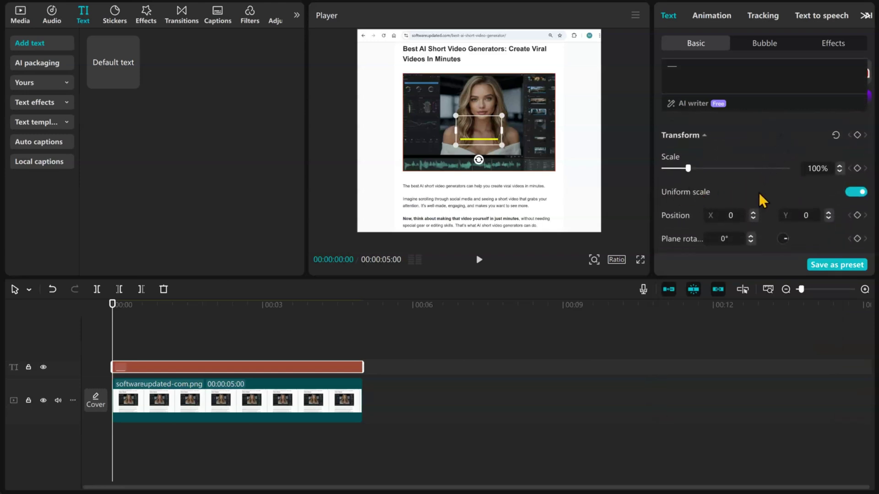
click(853, 193)
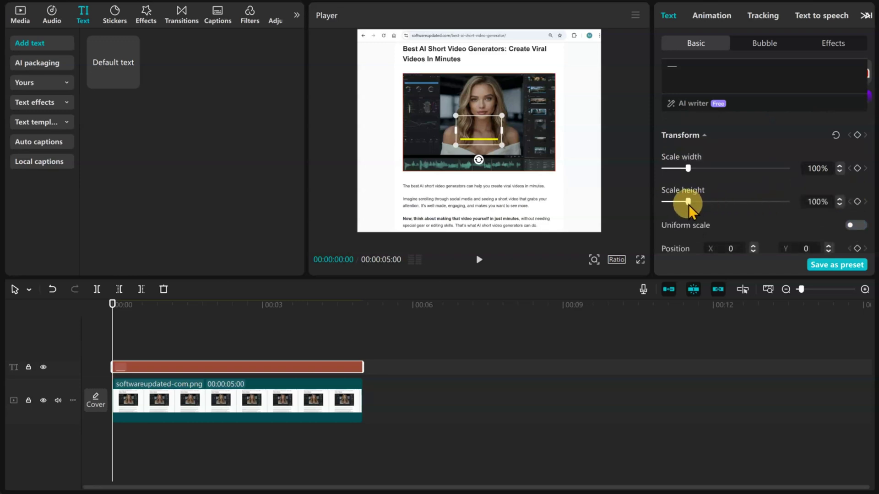
drag(688, 202, 739, 201)
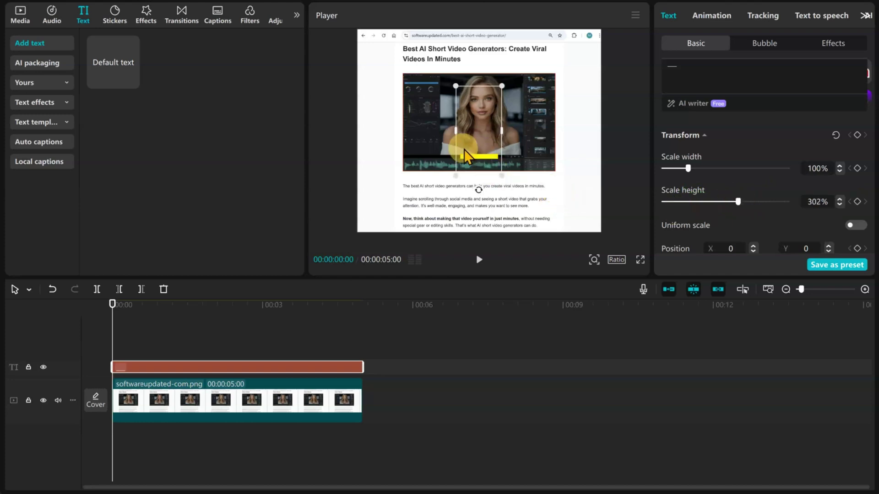
- Position the yellow bar over the paragraph's first line at X 0, Y -675, widened to 404%
click(595, 263)
click(637, 280)
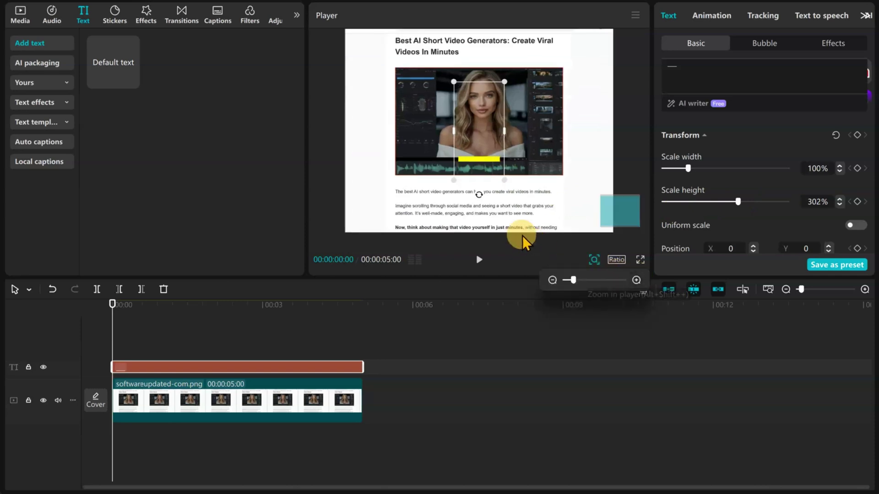
drag(480, 158, 441, 211)
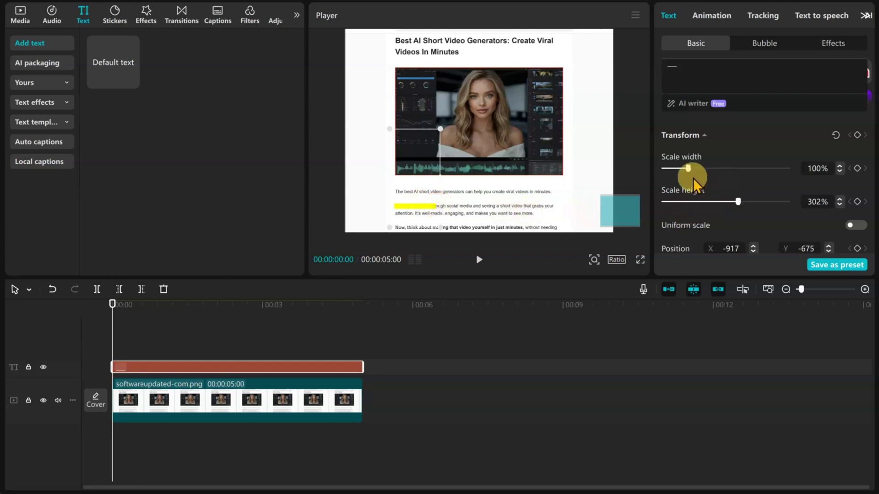
drag(688, 167, 740, 171)
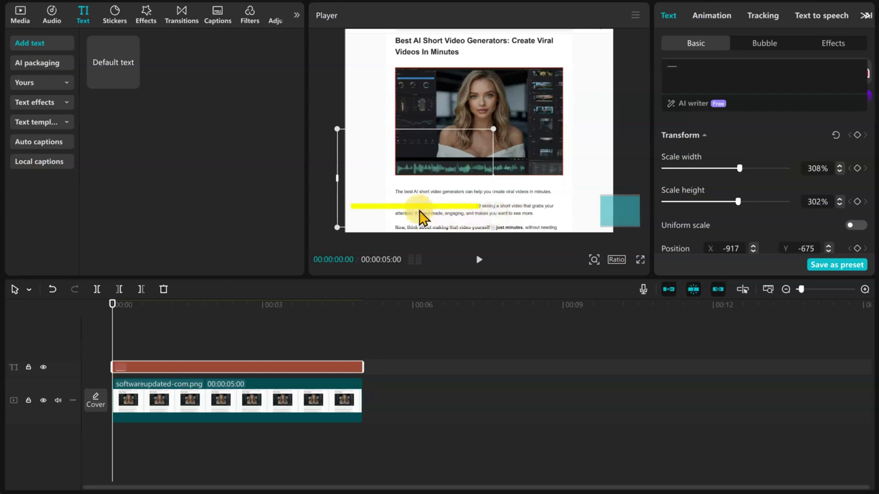
drag(419, 204, 471, 206)
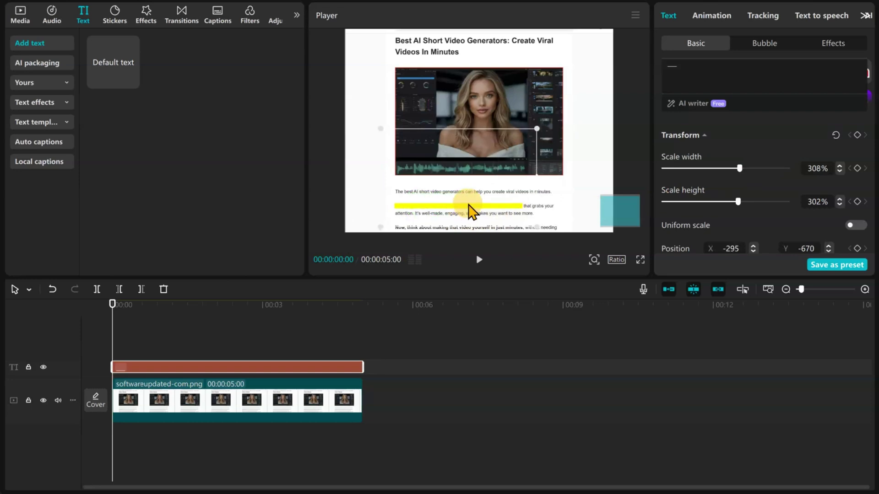
mouse_move(740, 169)
mouse_down()
mouse_move(769, 169)
mouse_move(754, 173)
mouse_up()
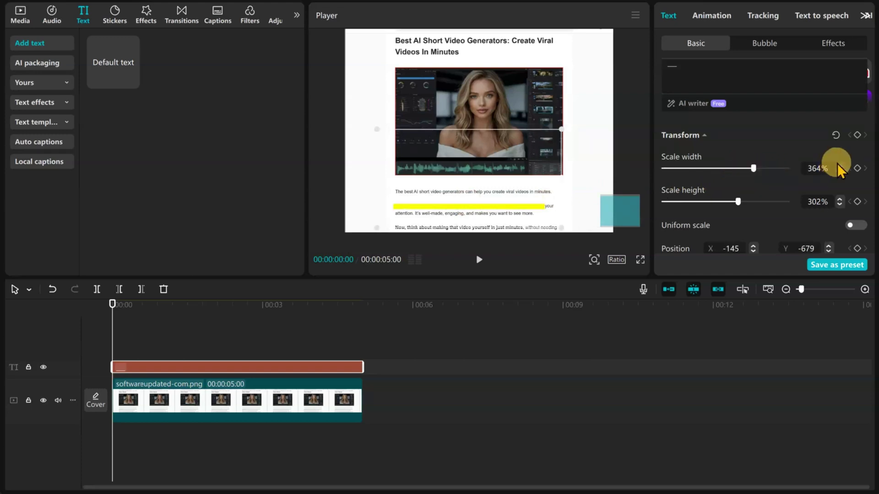
- Copy the yellow bar text clip and paste the duplicate onto its own top track
right_click(317, 367)
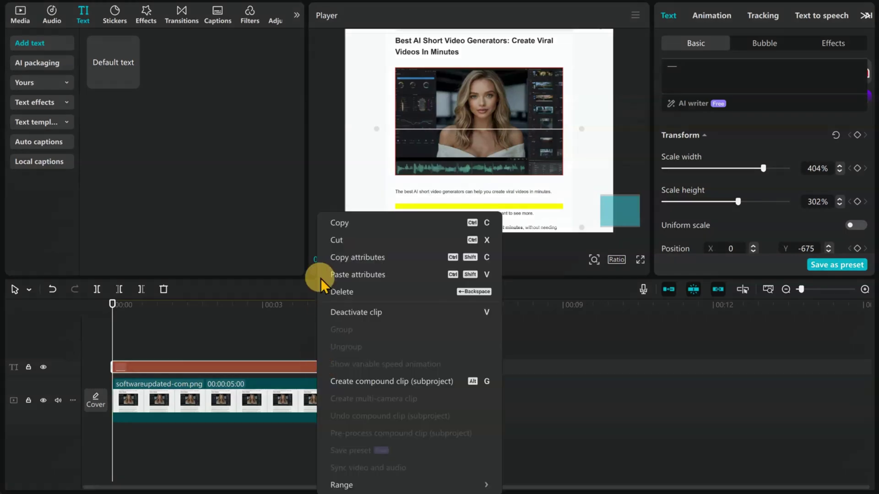
click(340, 229)
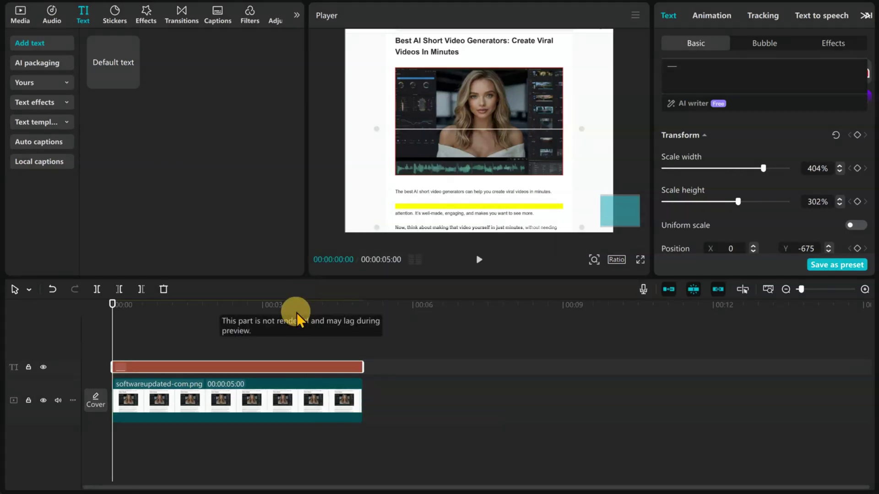
right_click(283, 338)
click(299, 346)
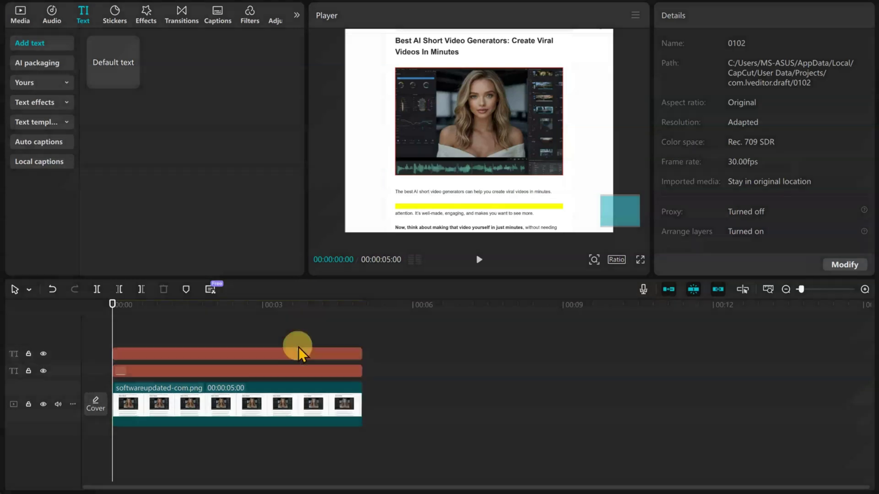
drag(274, 374, 270, 350)
- Move the duplicate yellow bar down over the paragraph's second line
click(274, 374)
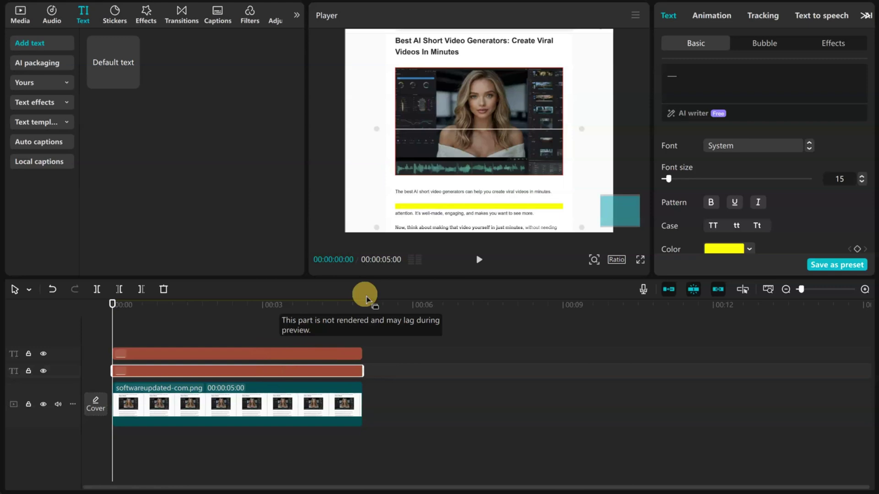
click(437, 212)
scroll(439, 213, up, 2)
drag(440, 214, 447, 222)
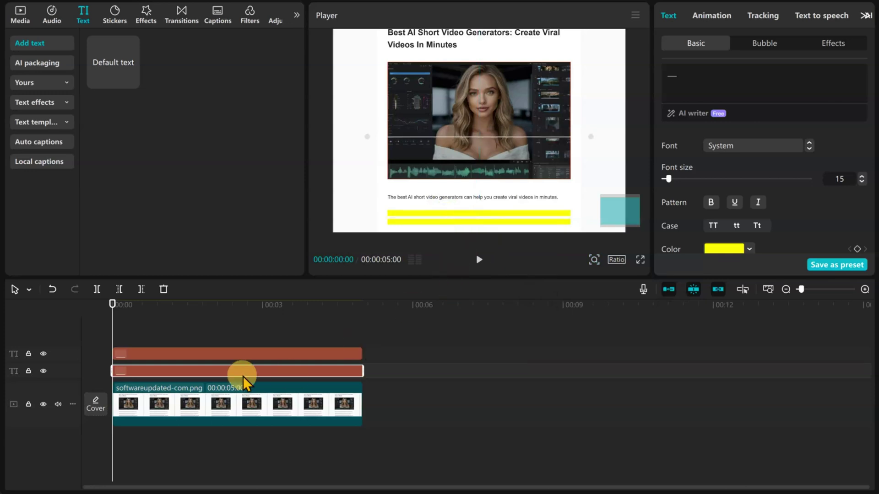
- Give the upper yellow bar a Wipe Right in-animation lasting 2.0s
click(222, 356)
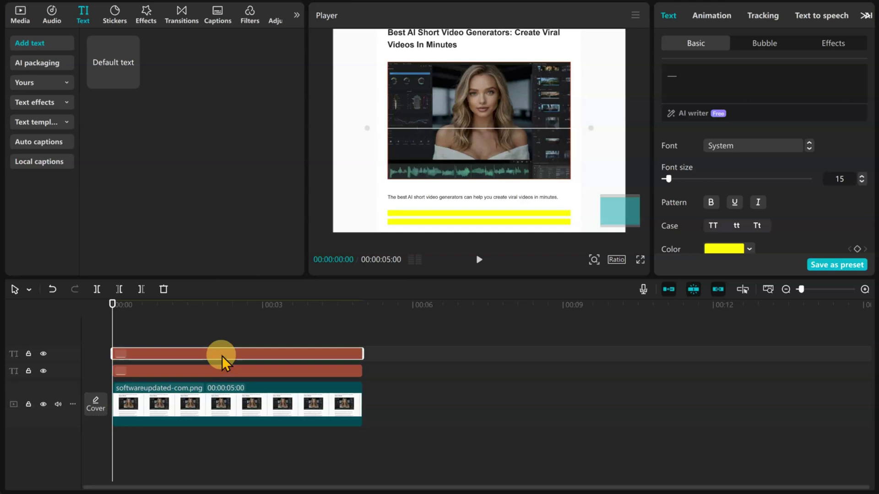
click(715, 18)
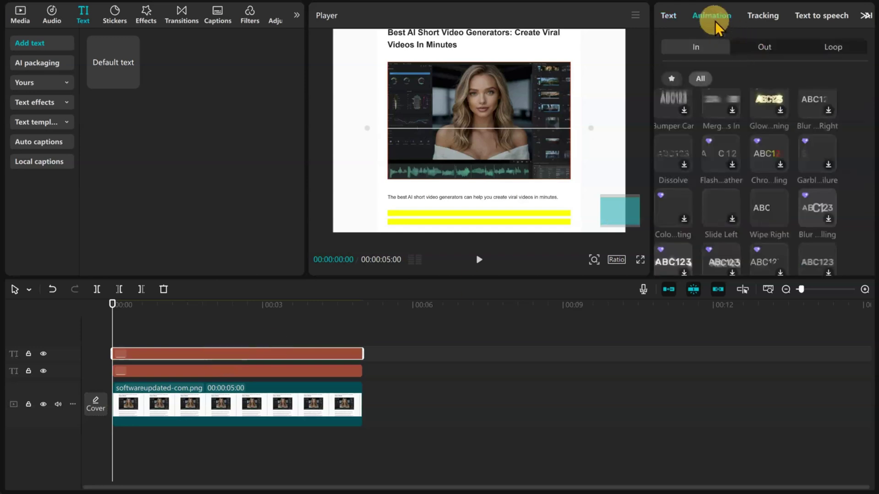
click(771, 212)
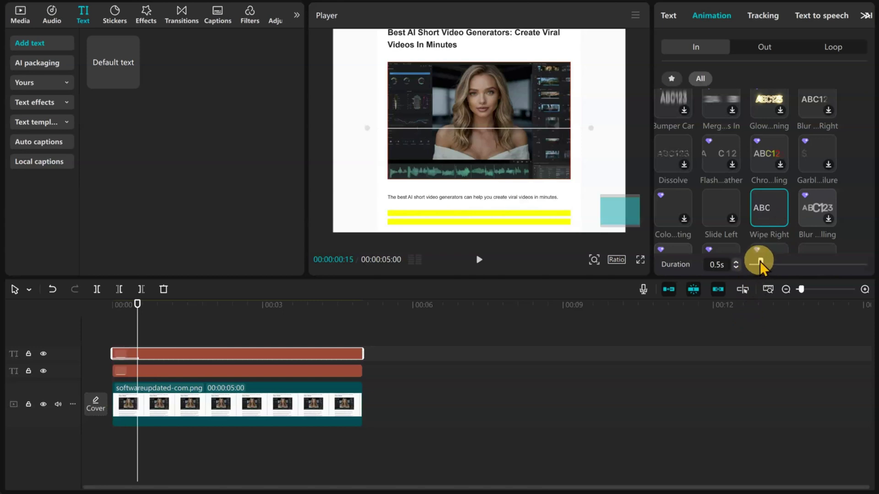
drag(760, 261, 797, 264)
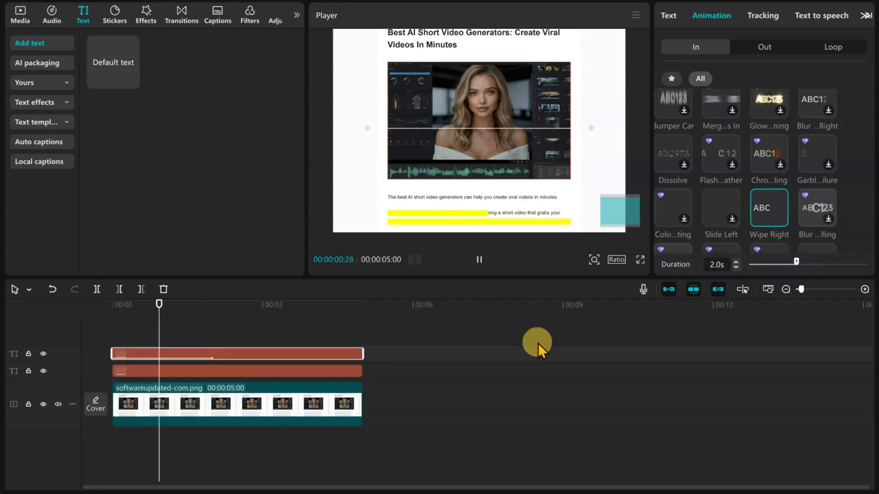
- Apply a Wipe Right in-animation to the lower yellow bar
click(296, 372)
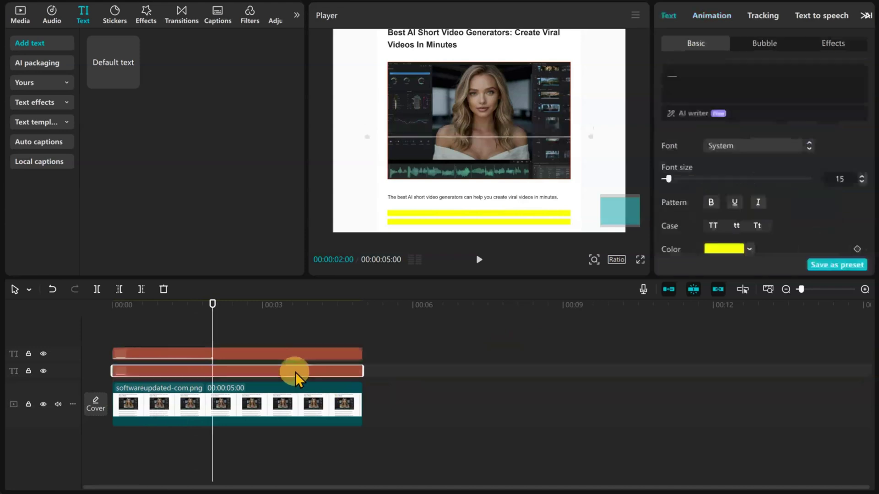
click(714, 16)
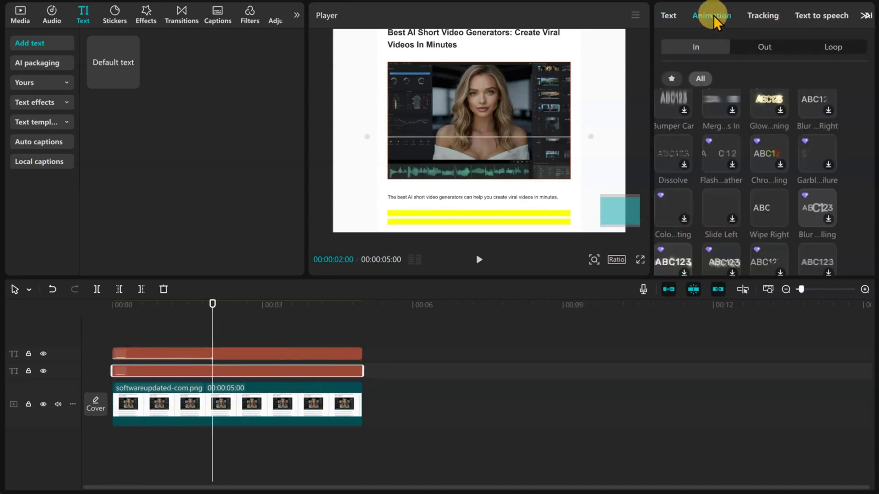
click(766, 208)
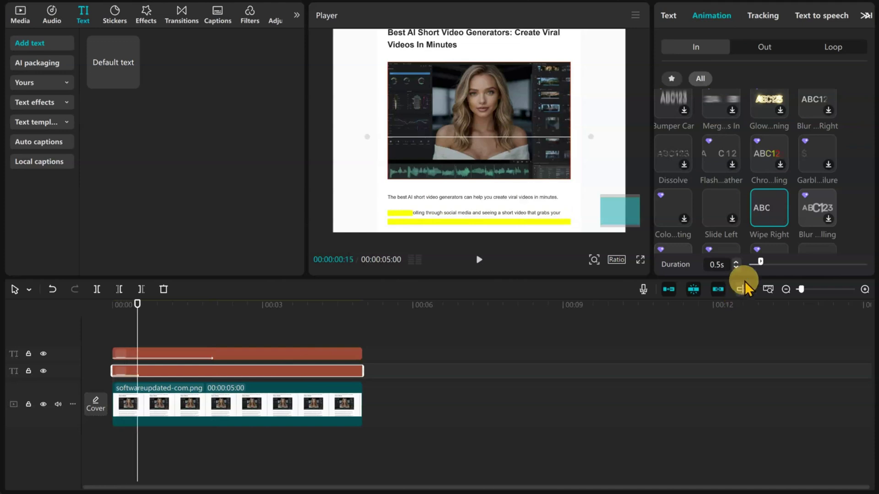
- Set the lower bar's wipe to 2.0s, start it about a second later, and trim it to end at 5s
drag(760, 265, 796, 266)
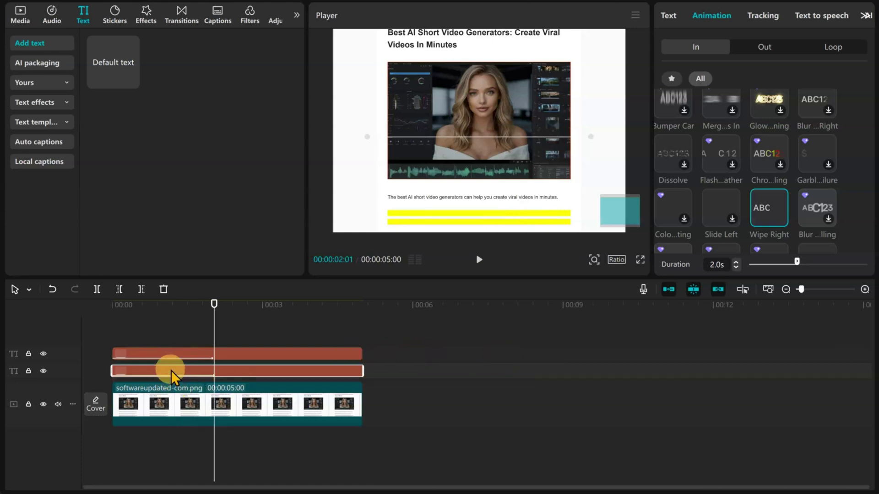
drag(157, 372, 299, 369)
drag(408, 366, 349, 368)
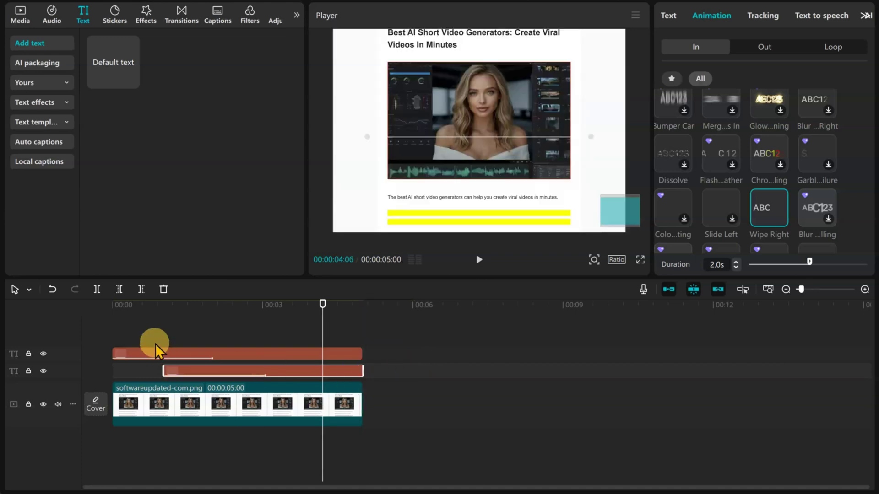
- Replay the highlight animation from the start to check the staggered wipes
click(114, 306)
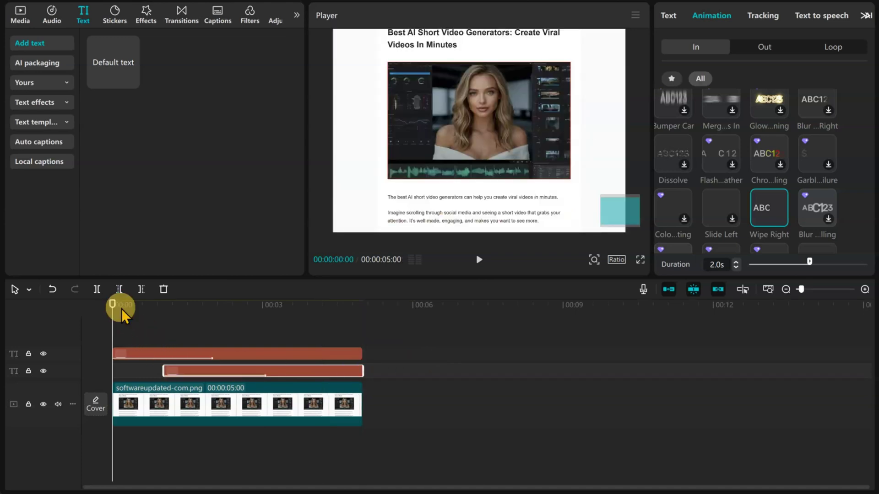
click(479, 262)
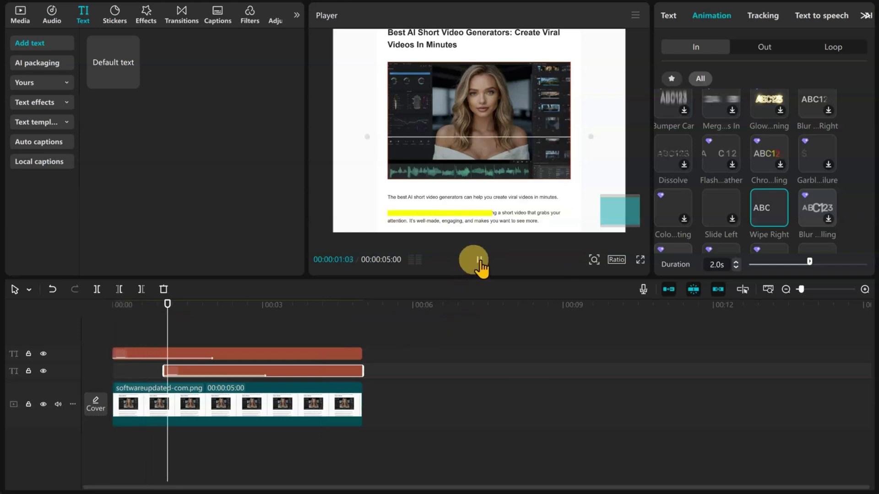
click(478, 262)
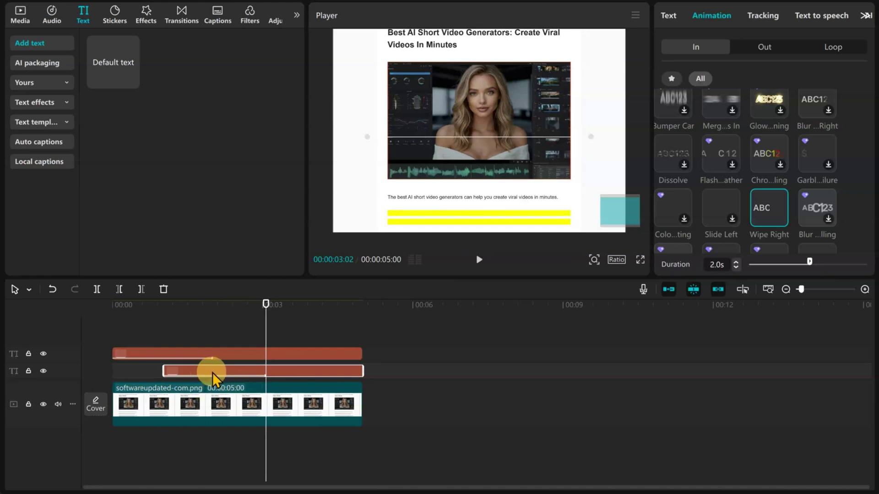
click(230, 354)
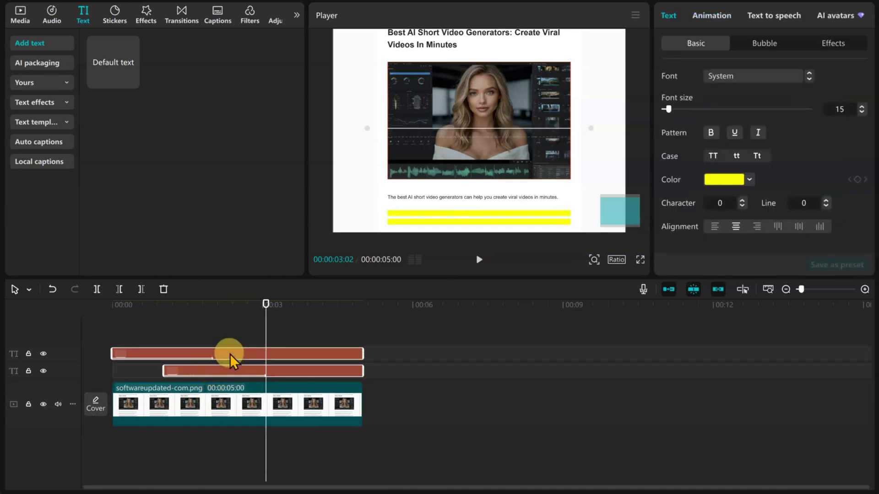
- Combine both yellow bar clips into one compound clip and set its Blend Mode to Linear burn
right_click(230, 353)
click(253, 382)
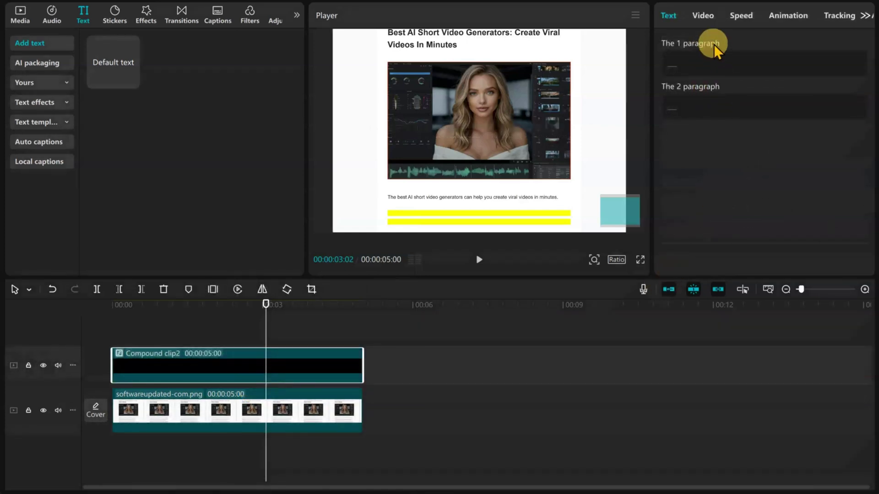
click(704, 17)
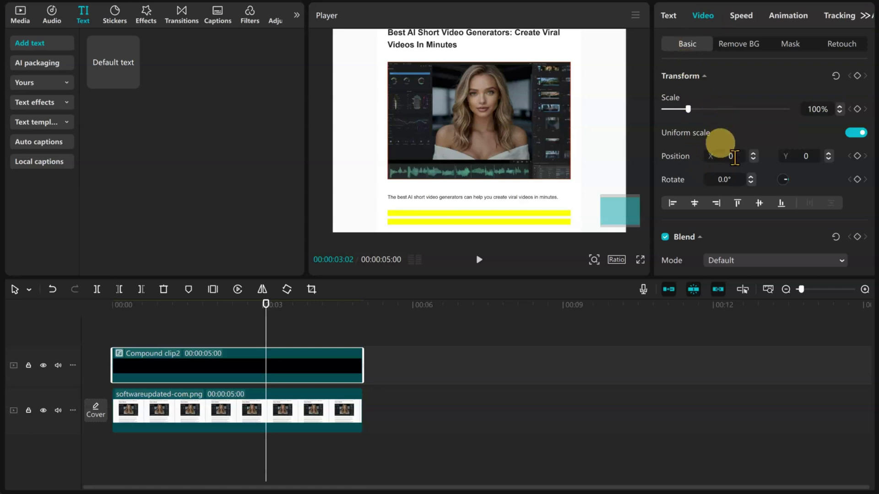
scroll(733, 156, down, 3)
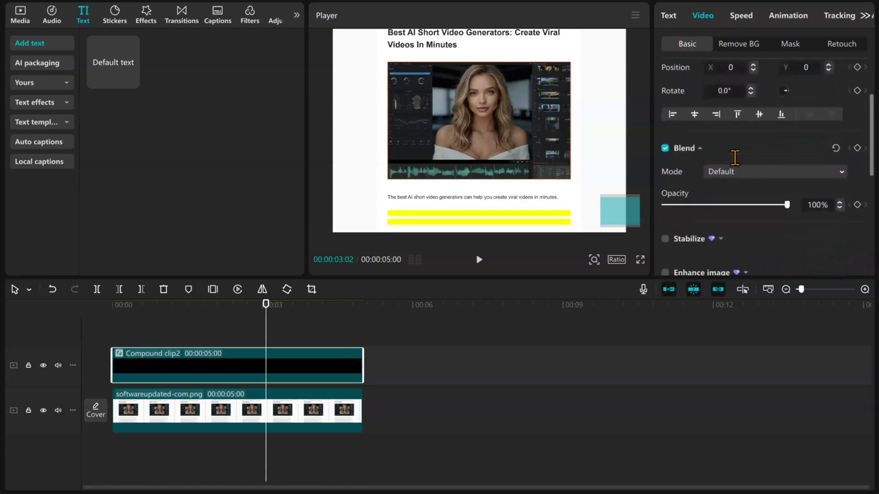
click(844, 173)
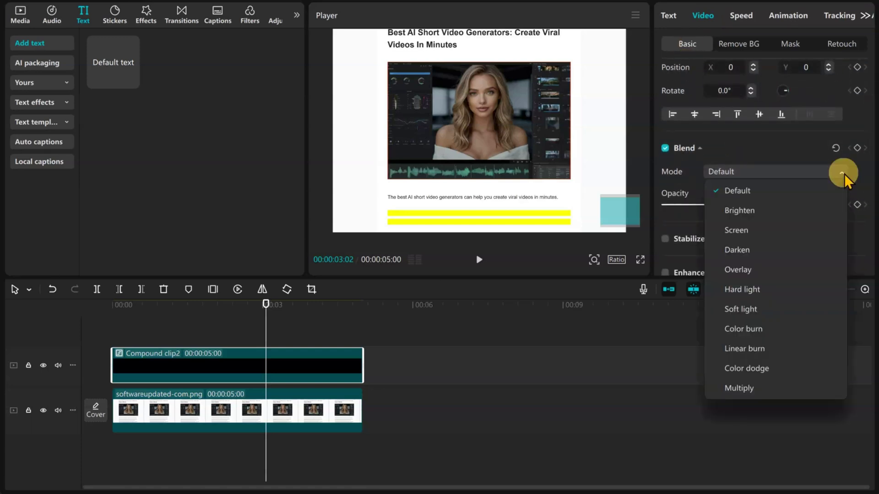
click(745, 349)
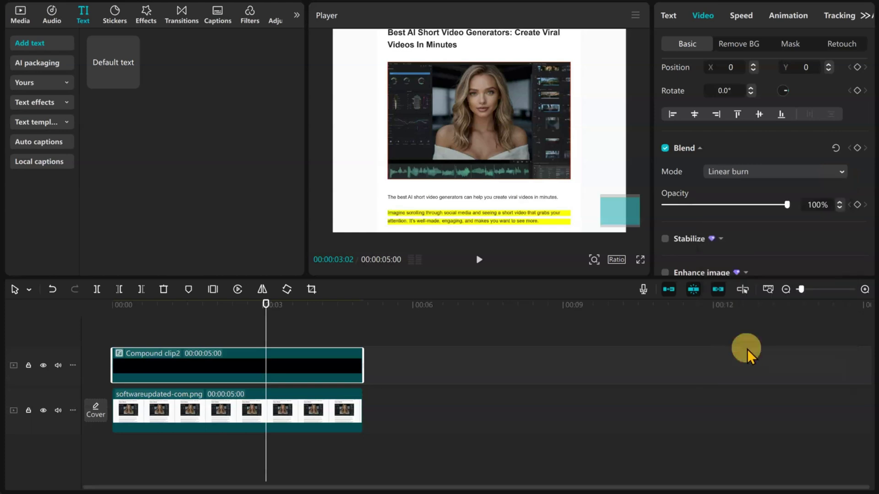
- Play the finished highlight, then replay it from 00:00 in full-screen preview
click(110, 320)
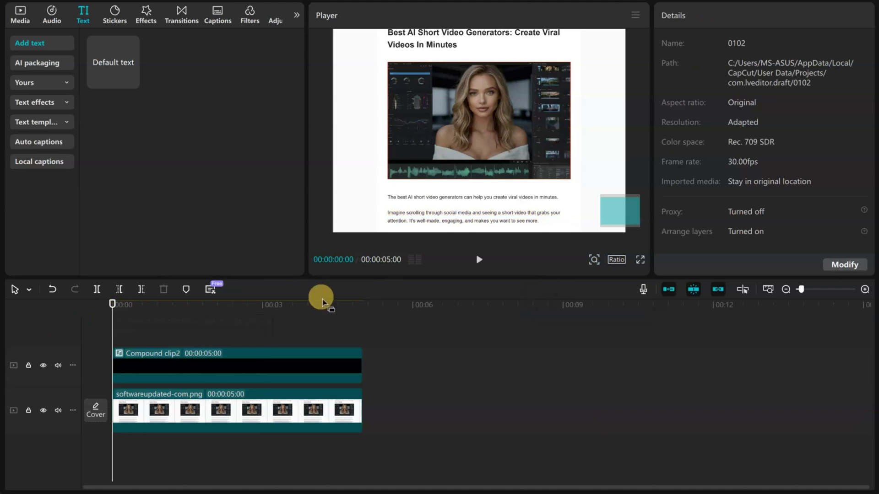
click(479, 260)
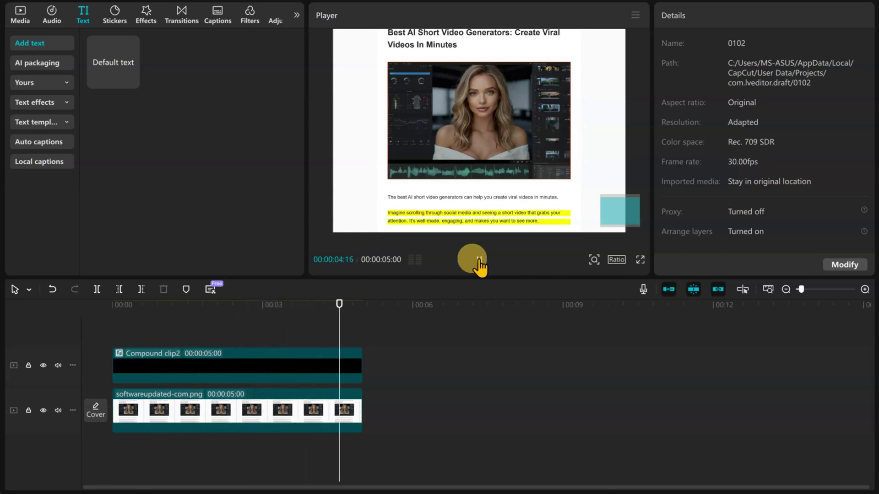
click(113, 305)
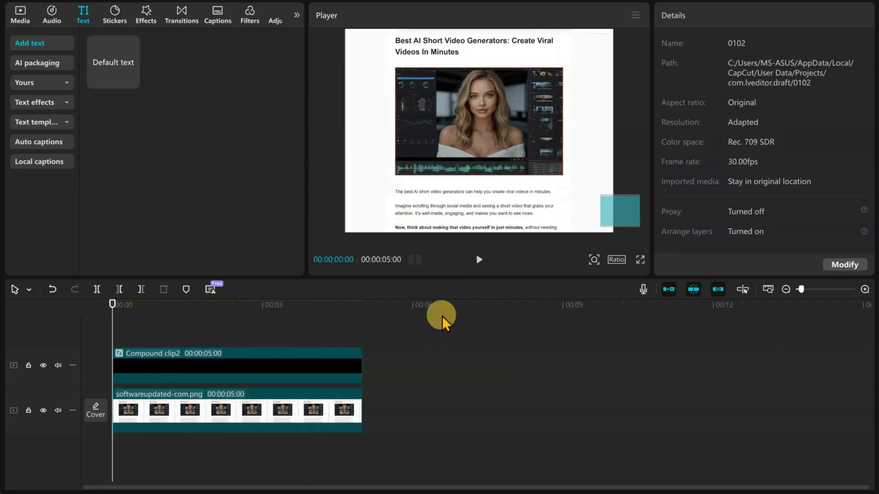
click(639, 261)
click(318, 454)
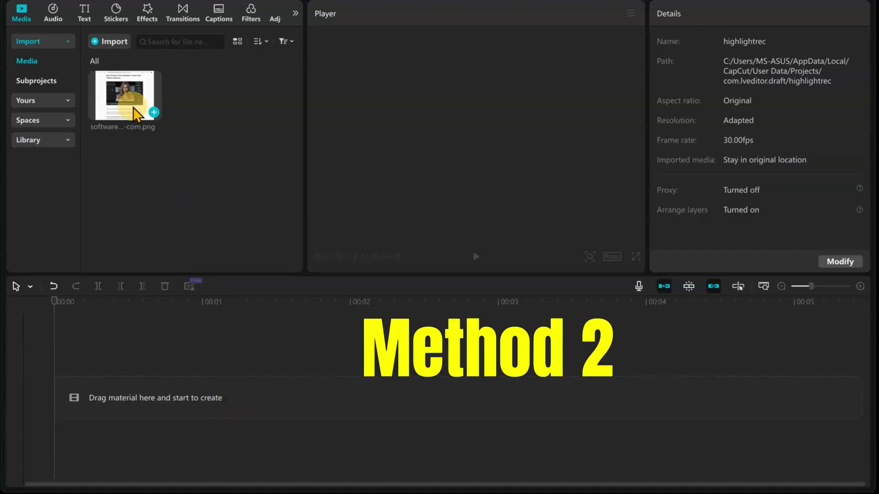
- Add the webpage screenshot to the new project's timeline and zoom the timeline in to widen it
click(155, 112)
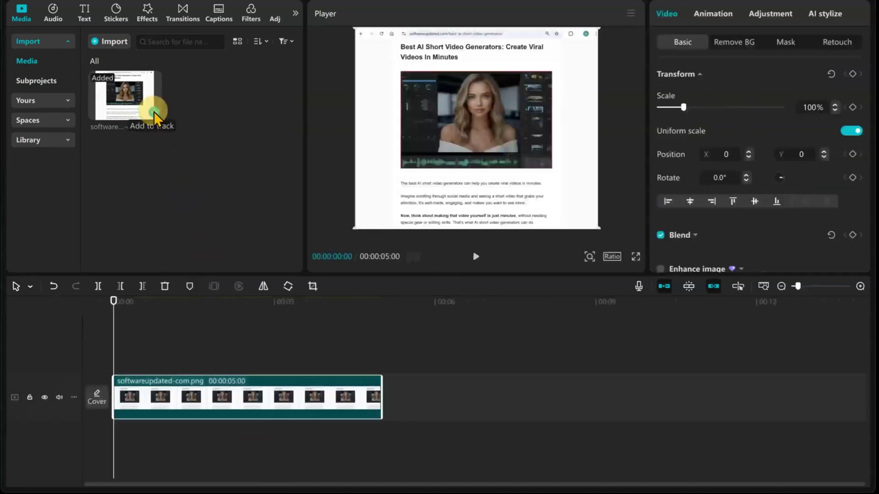
click(860, 287)
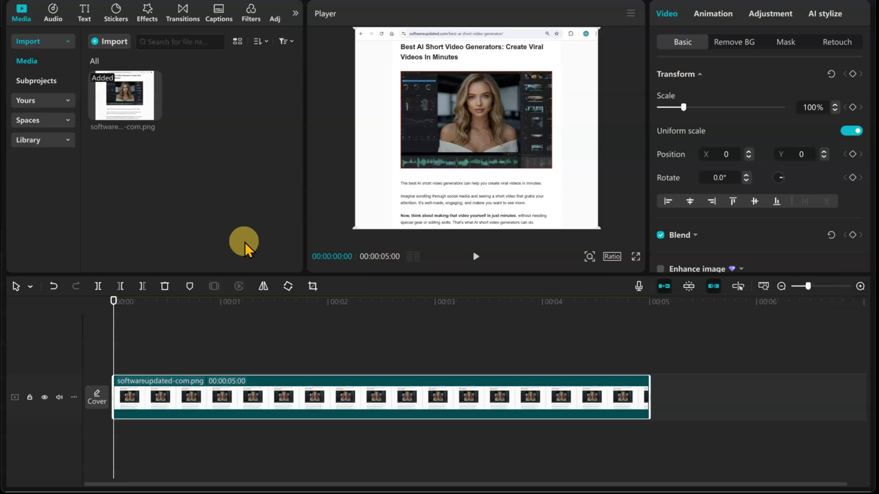
- Search the stickers for 'highlight' and add the red brush-stroke sticker above the screenshot
click(112, 15)
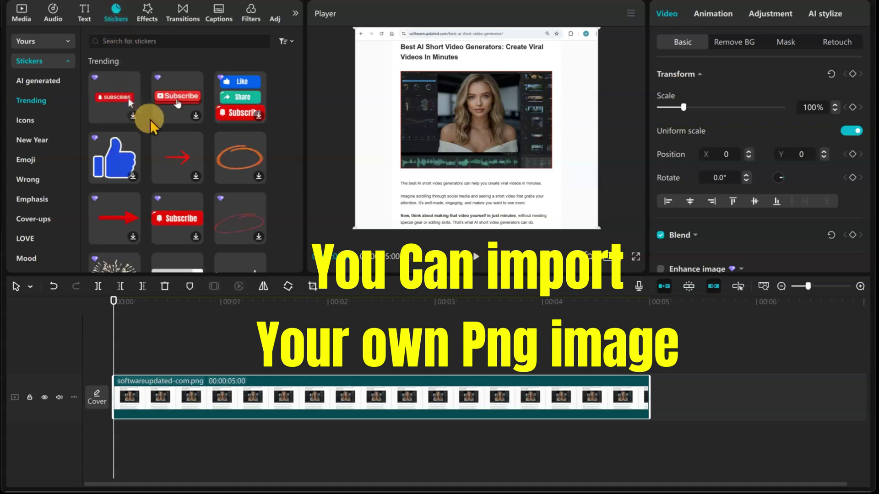
click(159, 39)
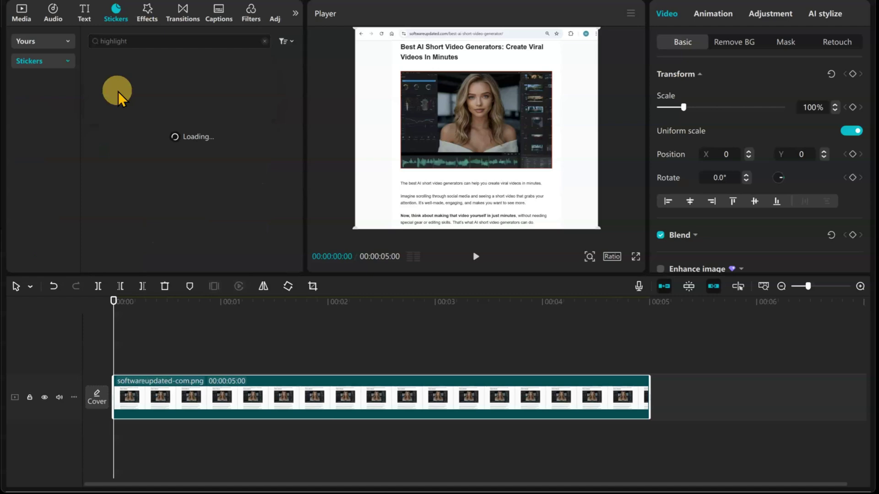
scroll(179, 87, down, 8)
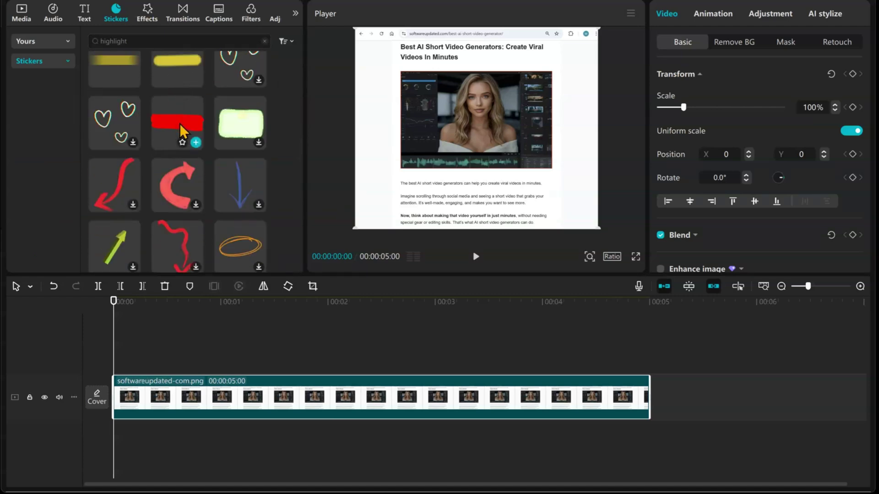
click(196, 143)
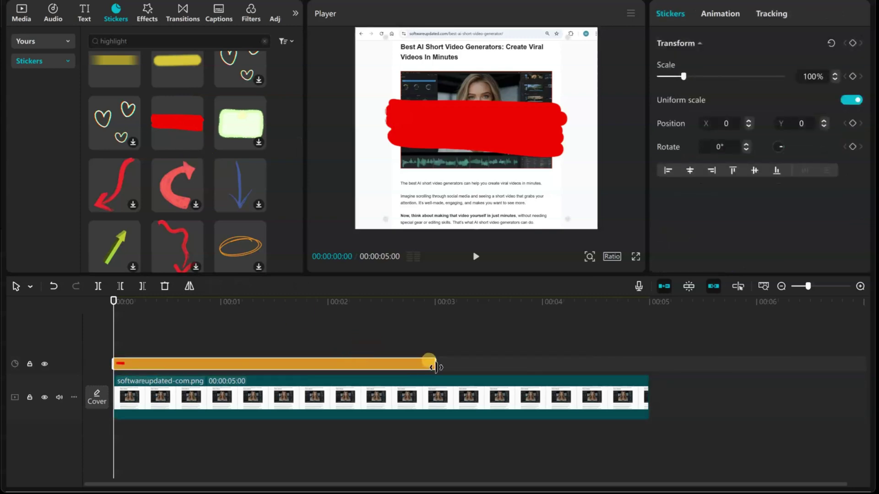
- Extend the sticker clip to 5 seconds and unlink its scaling to squash its height
drag(434, 364, 646, 379)
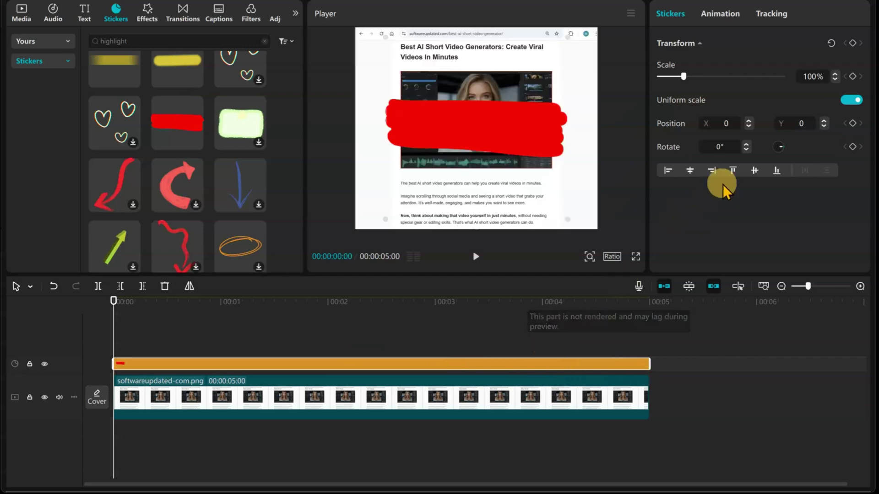
click(850, 102)
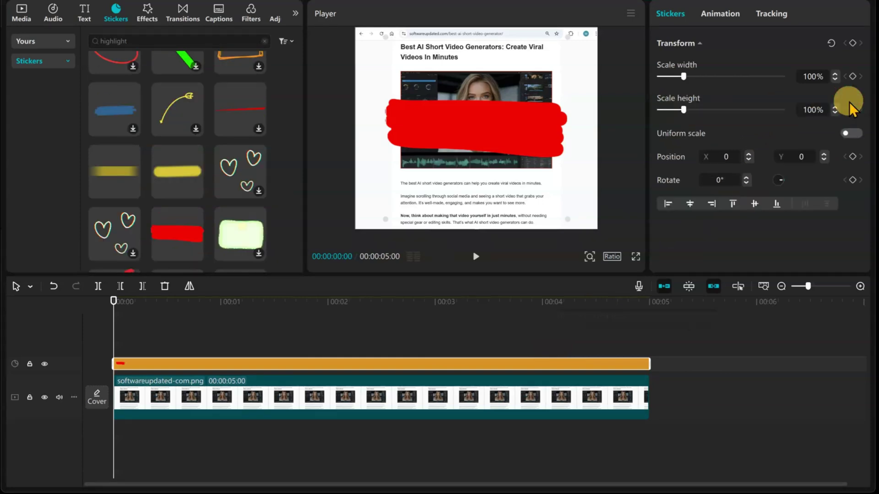
drag(685, 110, 672, 114)
- Resize the sticker to 89% width and 34% height and place it over the text line
drag(470, 129, 468, 201)
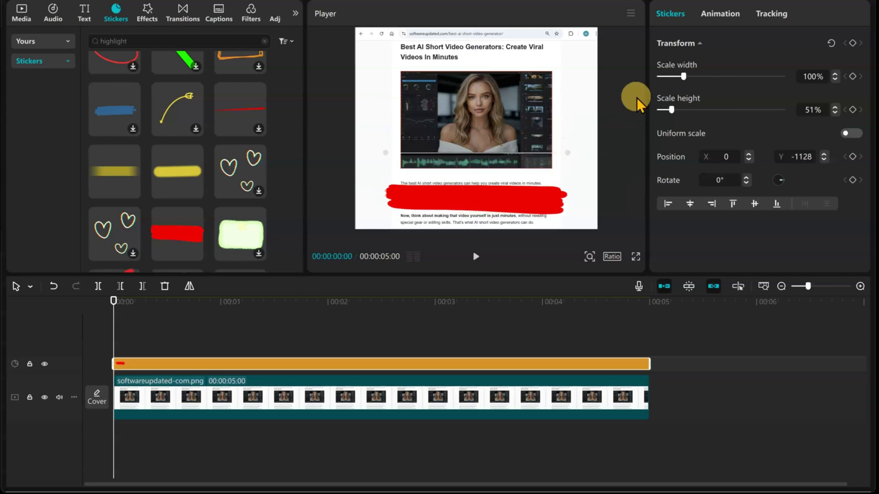
drag(683, 75, 680, 78)
drag(673, 110, 669, 111)
drag(531, 198, 538, 200)
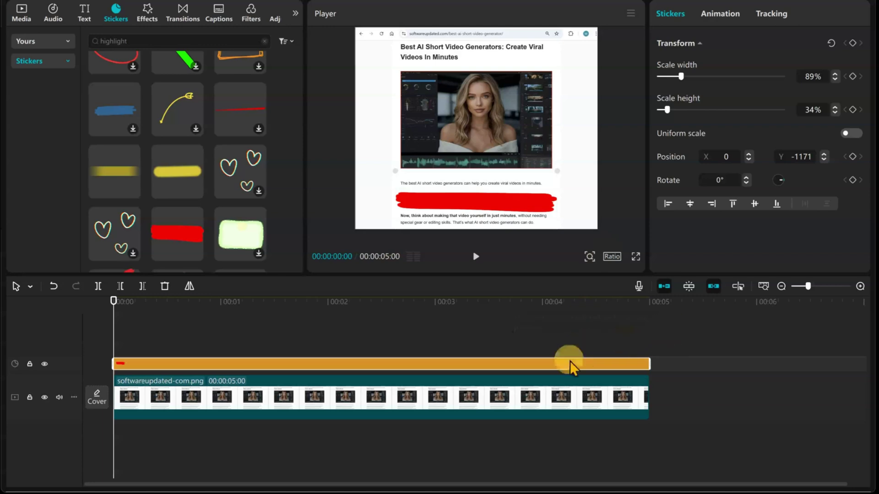
- Convert the sticker into a compound clip blended with Multiply at 80% opacity
right_click(474, 366)
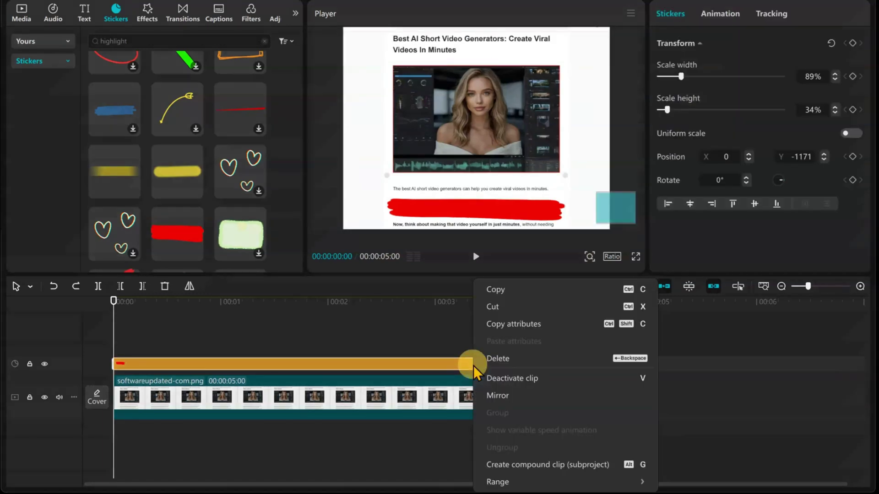
click(506, 465)
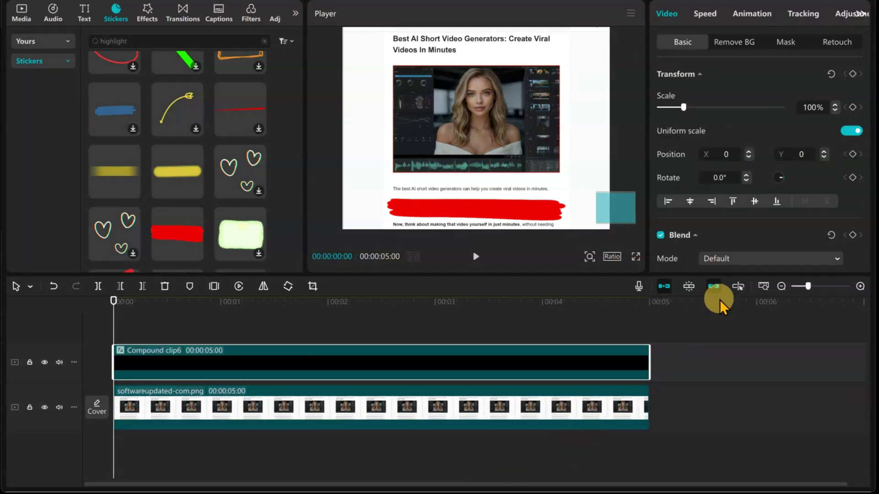
scroll(790, 176, down, 2)
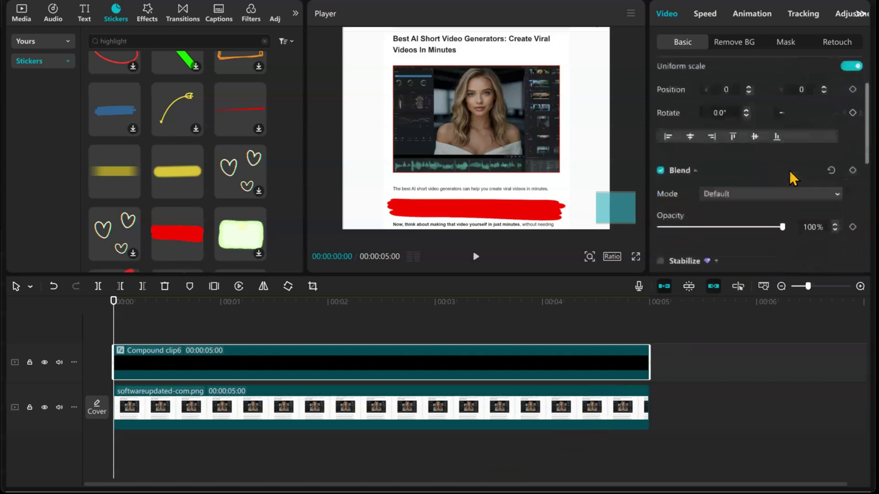
click(838, 170)
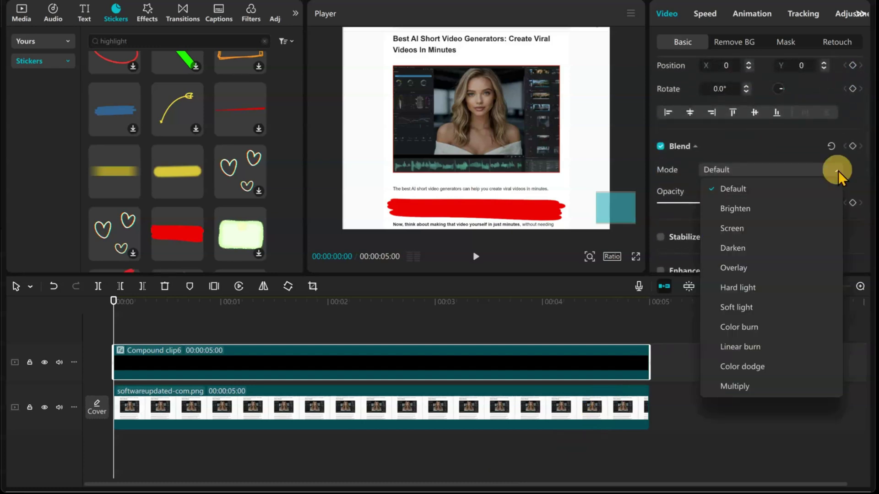
click(735, 390)
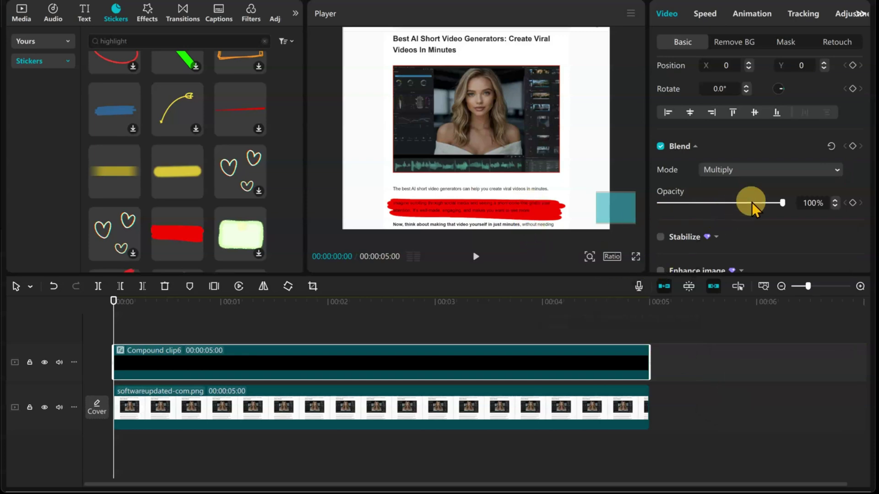
drag(783, 205, 759, 204)
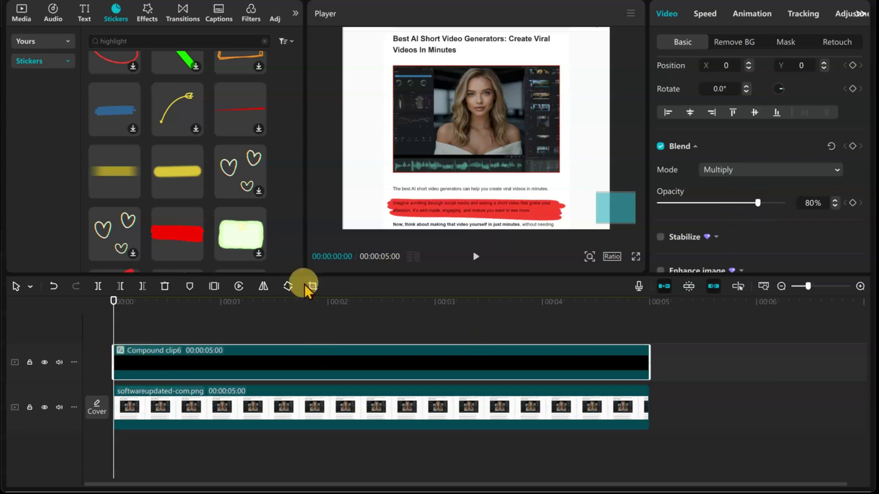
- Give the red highlight a 1.0s Fade In entrance and a 0.5s Fade Out exit
click(750, 14)
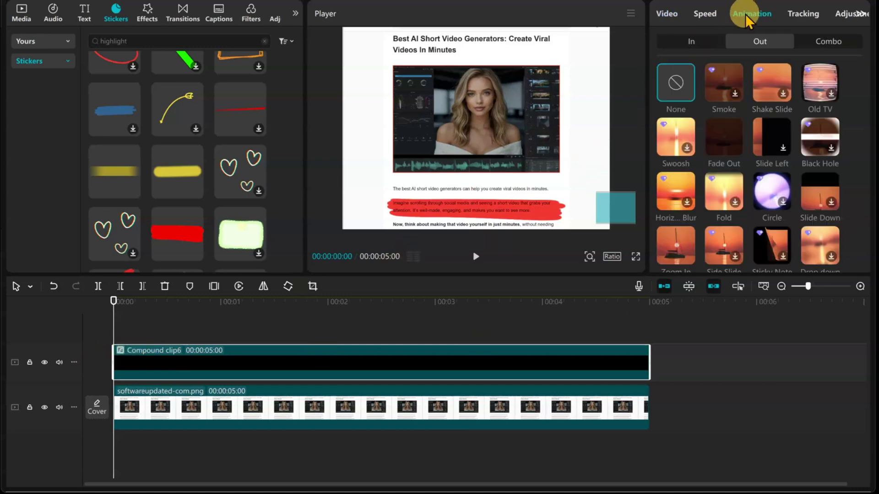
click(687, 41)
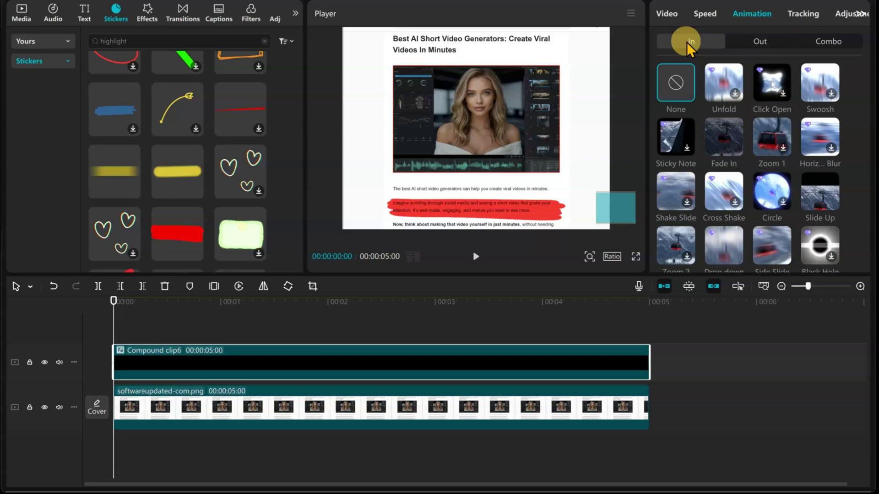
click(724, 136)
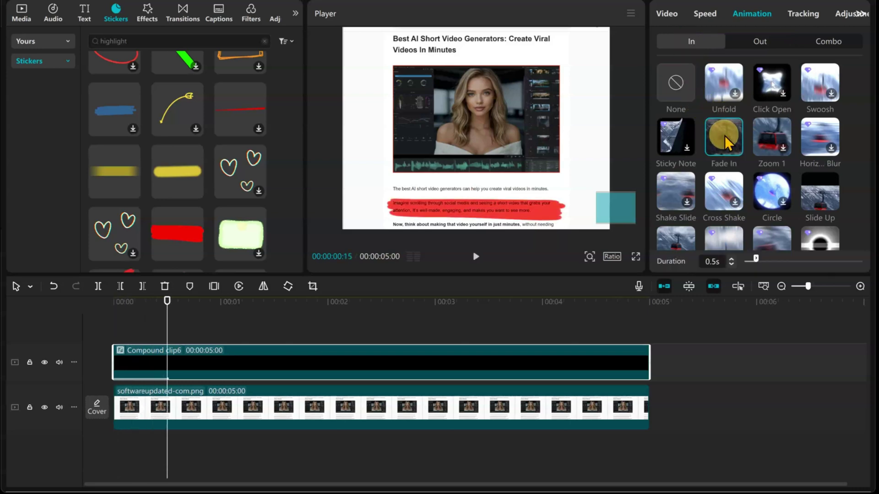
click(753, 260)
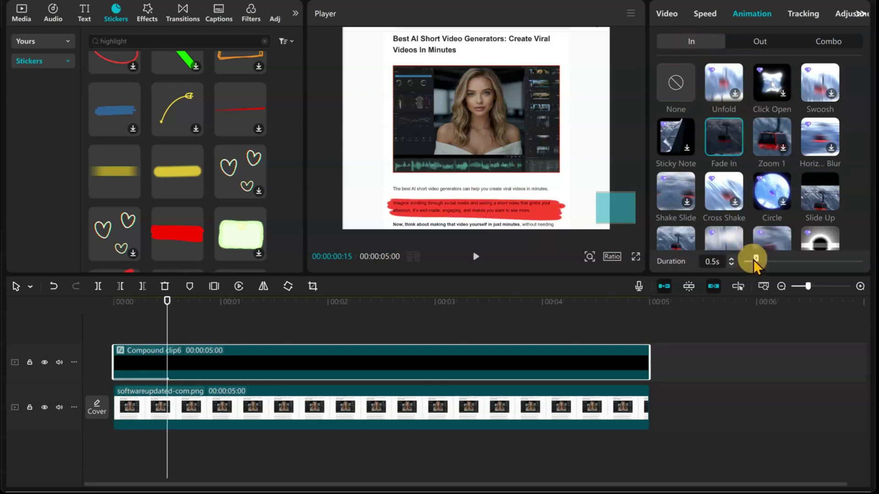
drag(755, 259, 767, 259)
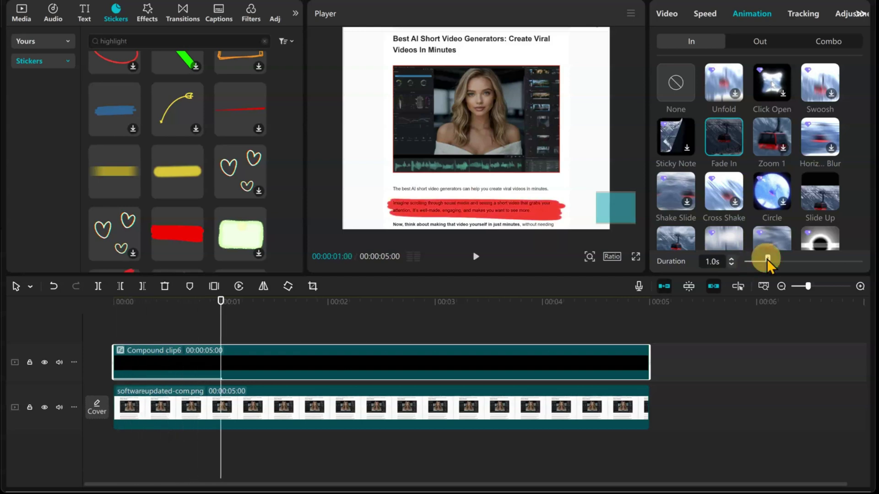
click(760, 42)
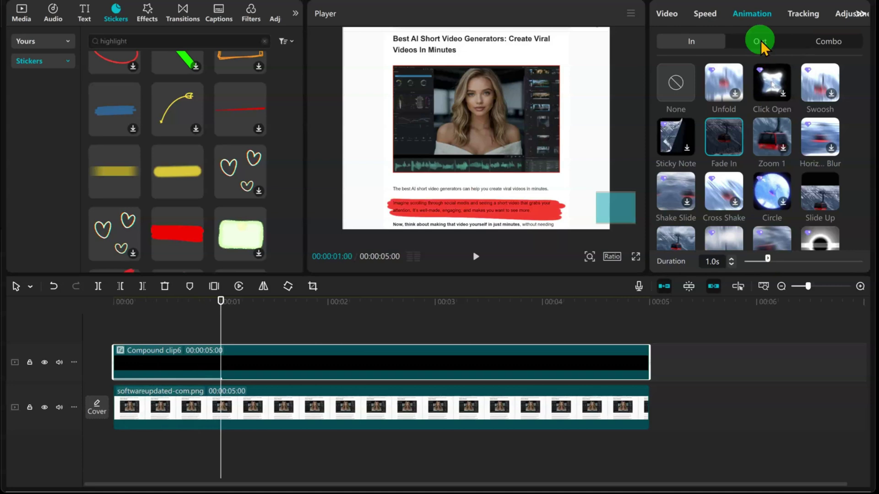
click(728, 135)
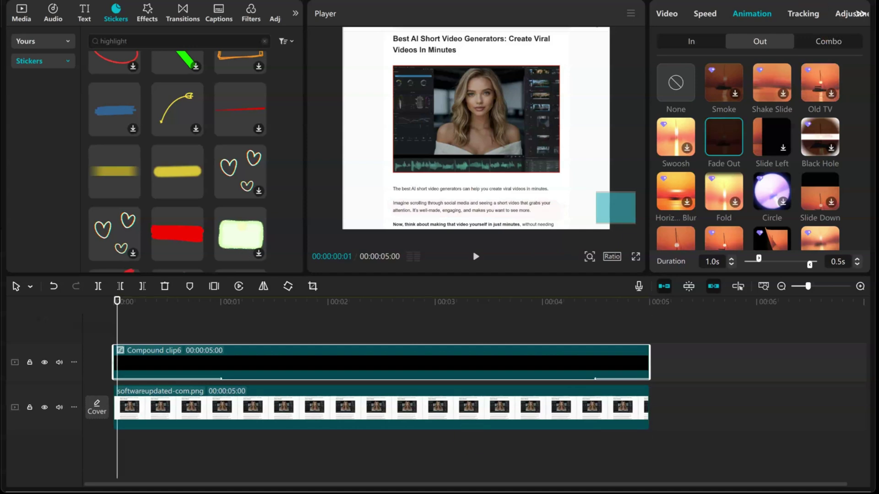
- Return to the Video settings and play the preview to watch the highlight fade
click(666, 15)
click(476, 256)
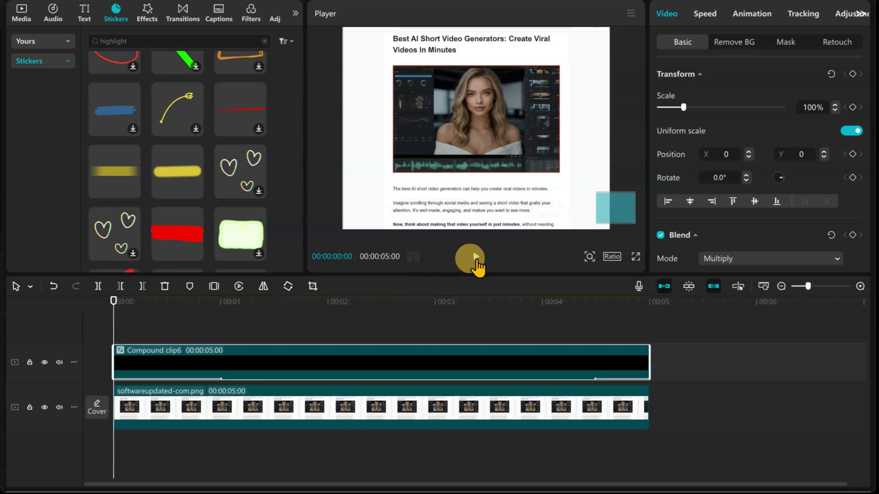